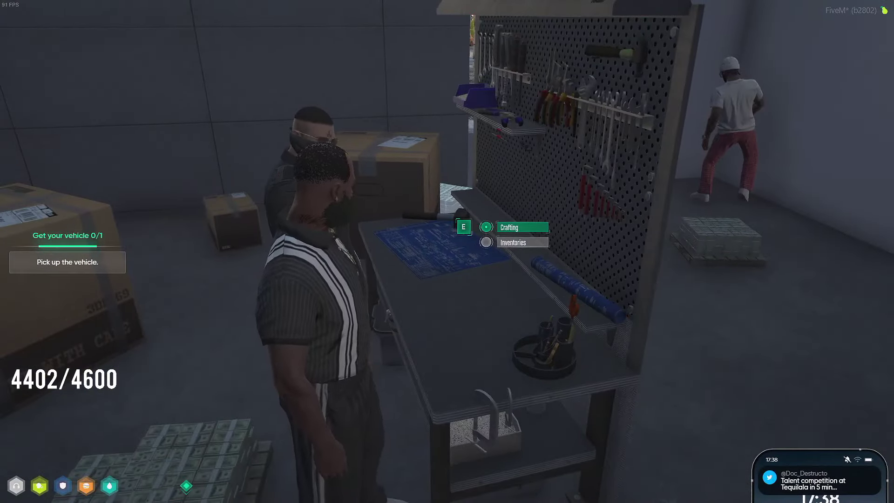
# - Walk the character away from the workbench across the warehouse, then back toward it
pyautogui.press('w')
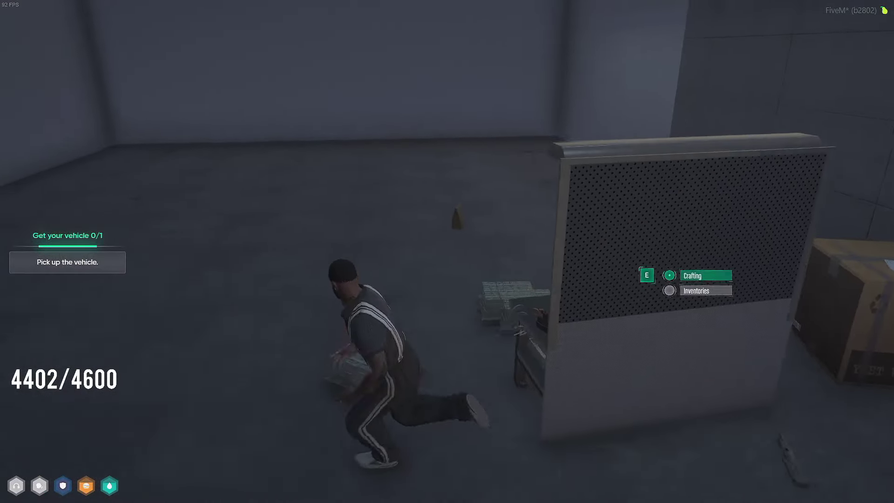
pyautogui.press('w')
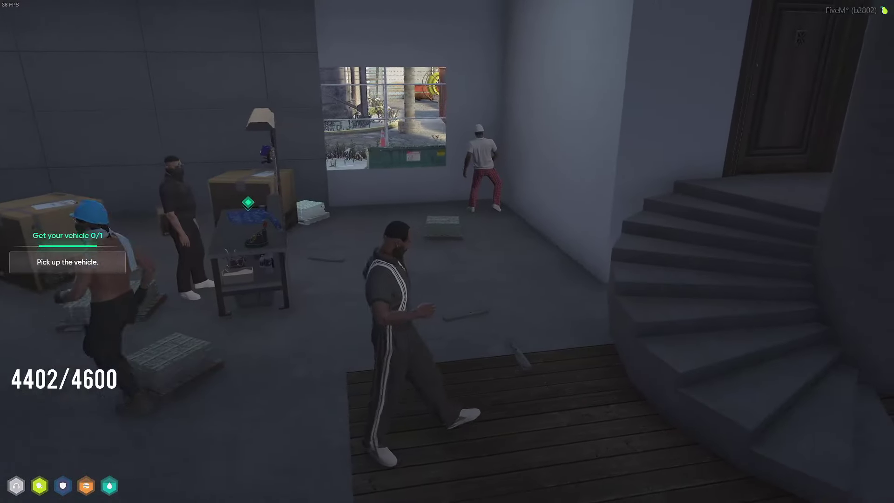
pyautogui.press('s')
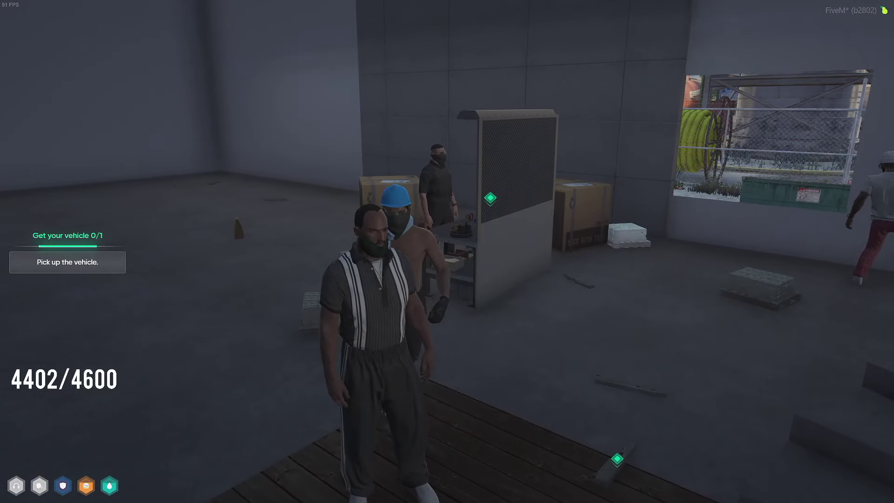
pyautogui.press('F2')
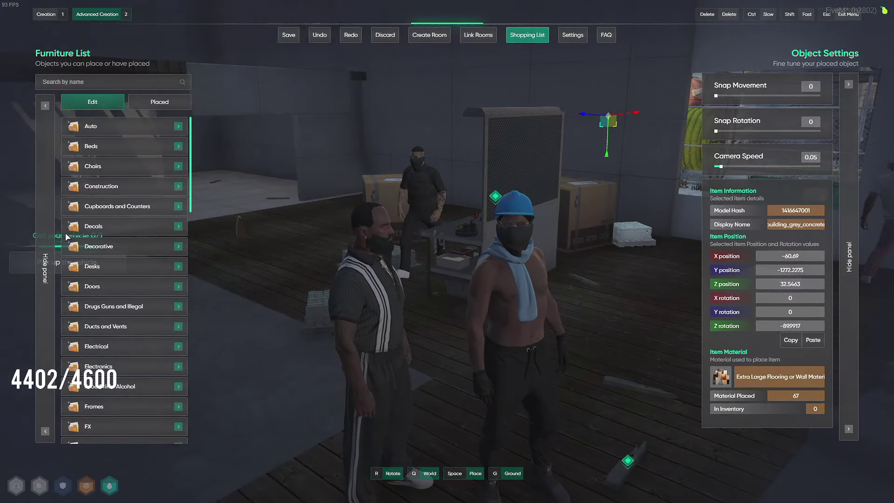
pyautogui.press('w')
pyautogui.press('w')
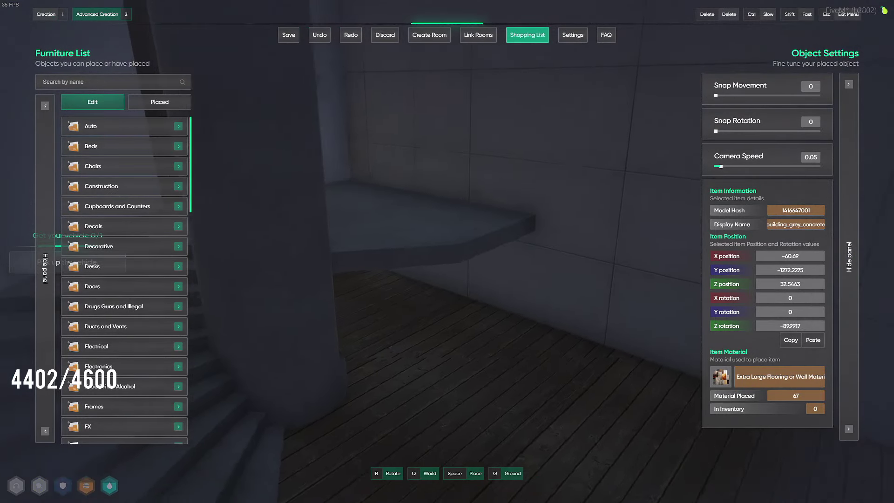
pyautogui.press('w')
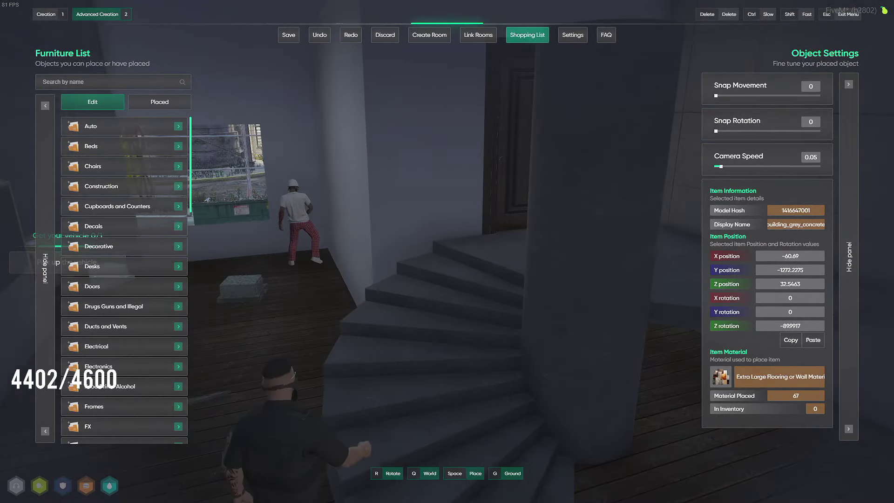
pyautogui.press('w')
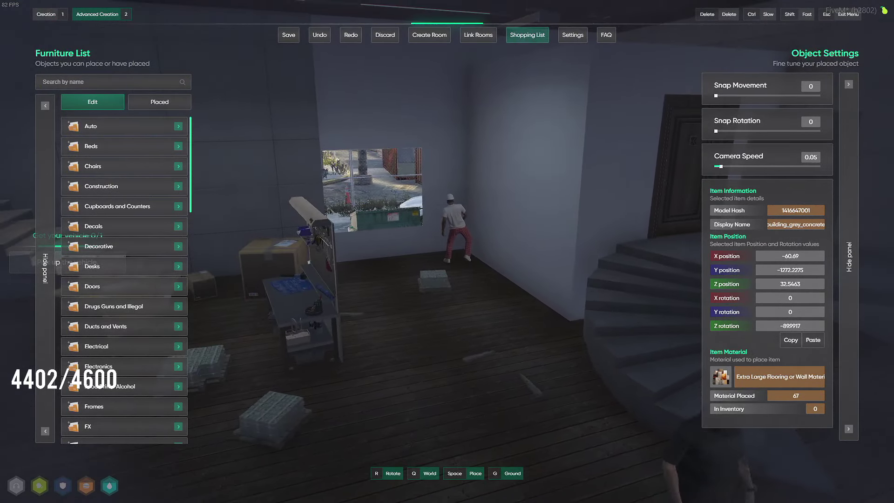
pyautogui.press('w')
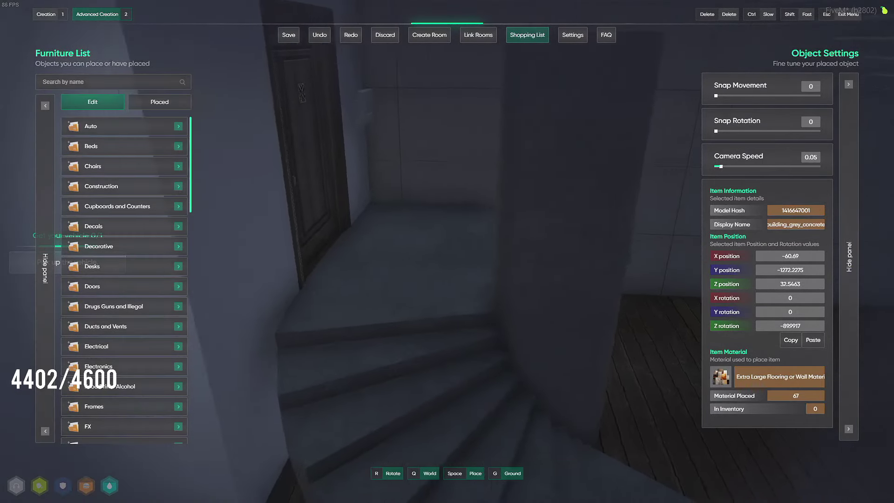
pyautogui.press('w')
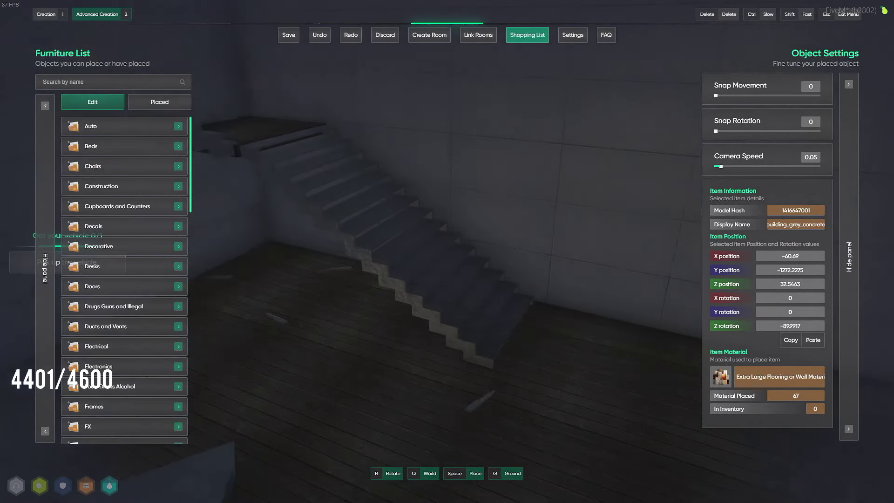
pyautogui.press('w')
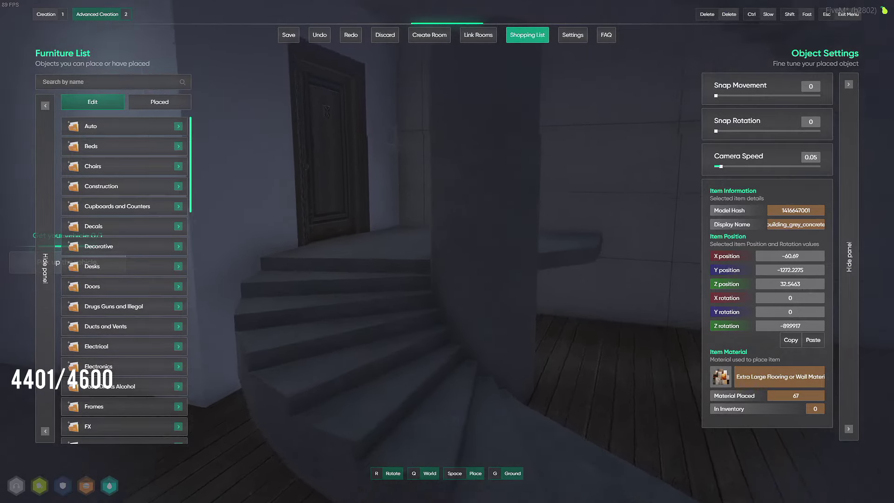
pyautogui.press('w')
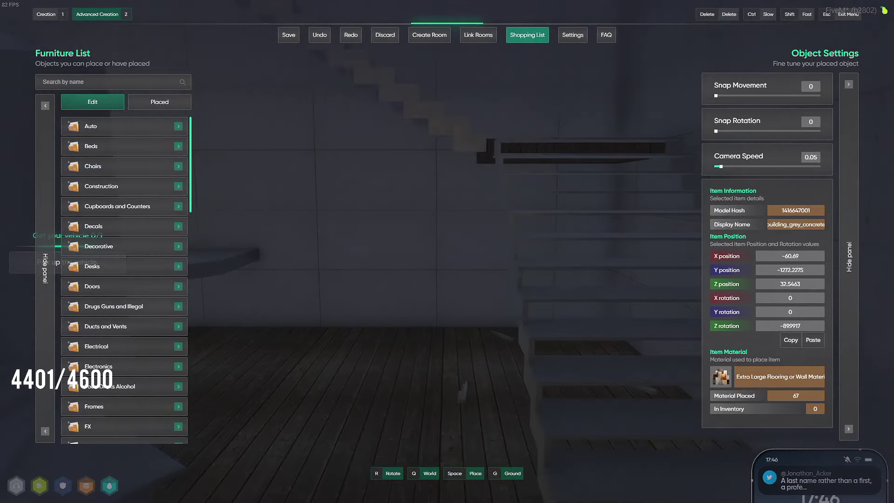
pyautogui.press('w')
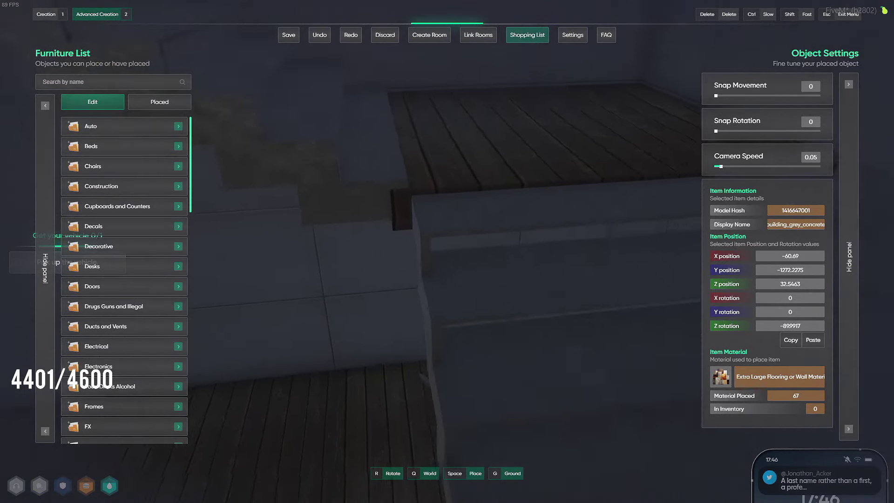
pyautogui.press('s')
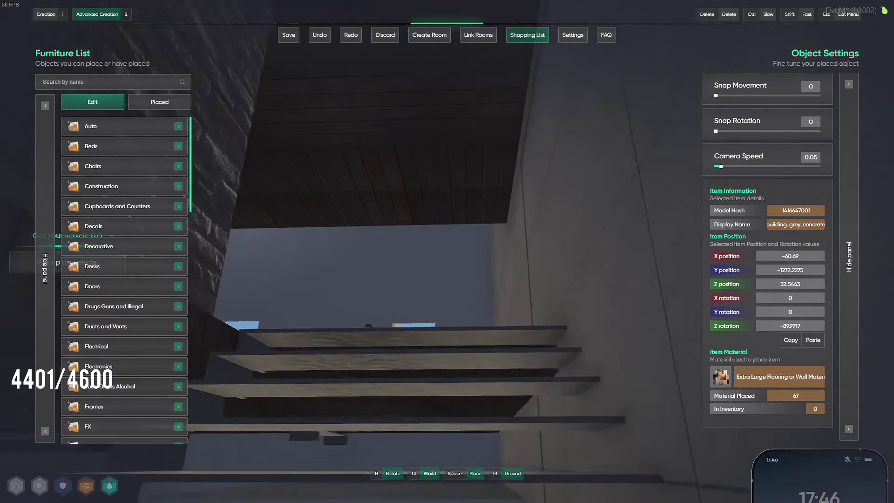
pyautogui.press('d')
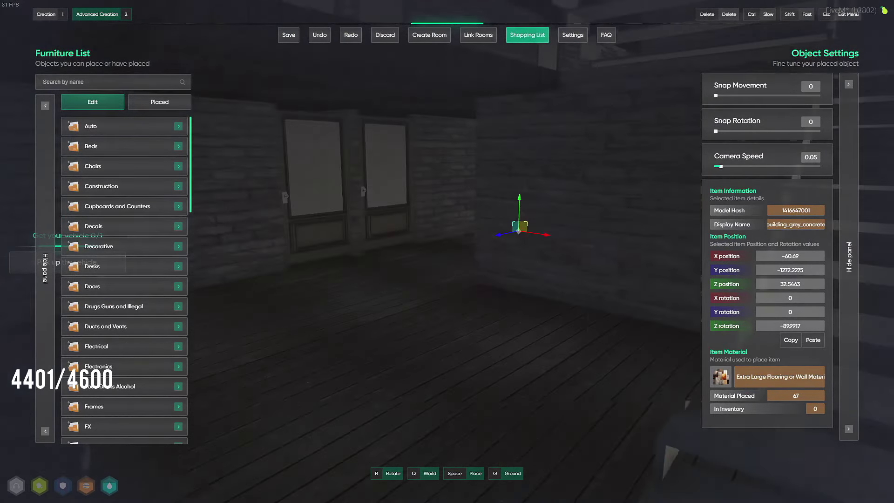
pyautogui.press('w')
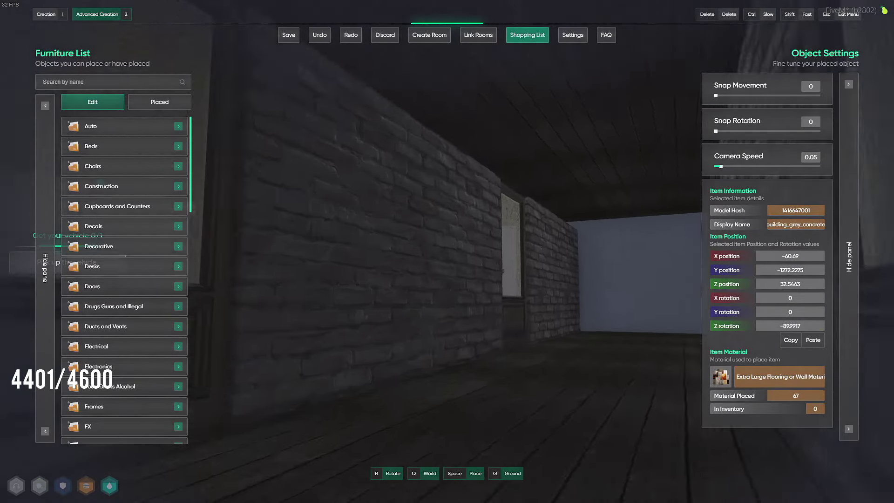
pyautogui.press('w')
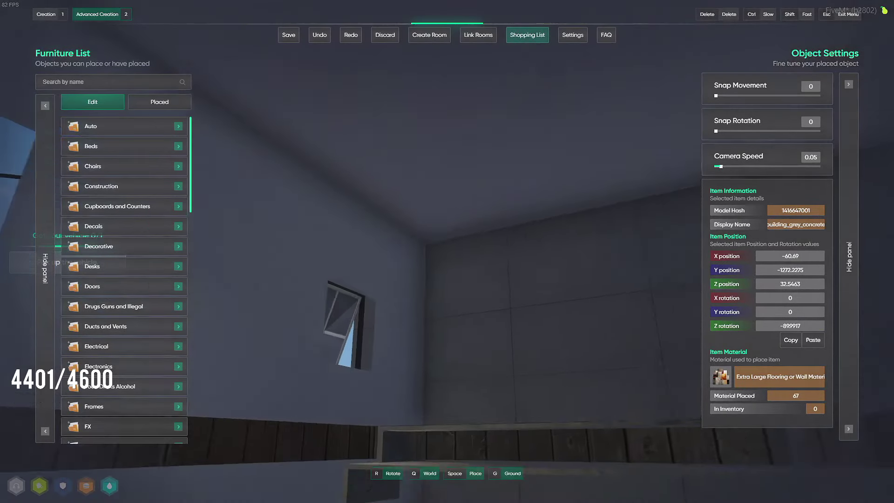
pyautogui.press('w')
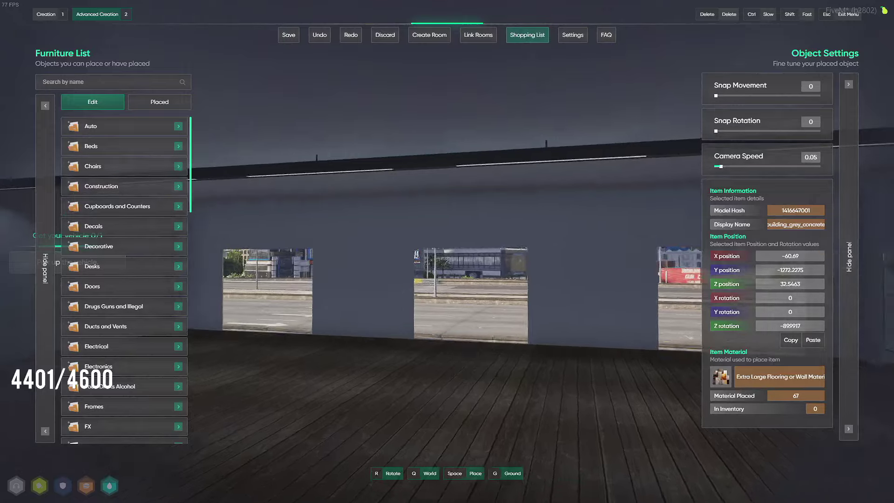
pyautogui.press('w')
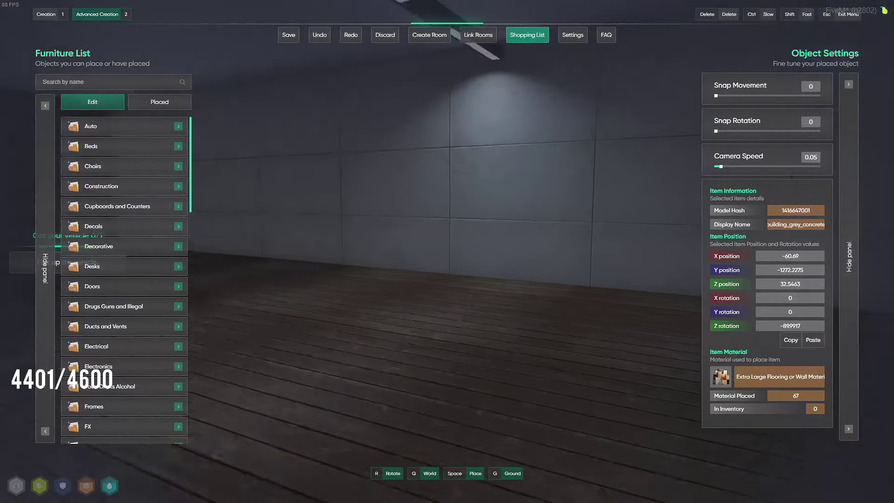
pyautogui.press('w')
pyautogui.press('w')
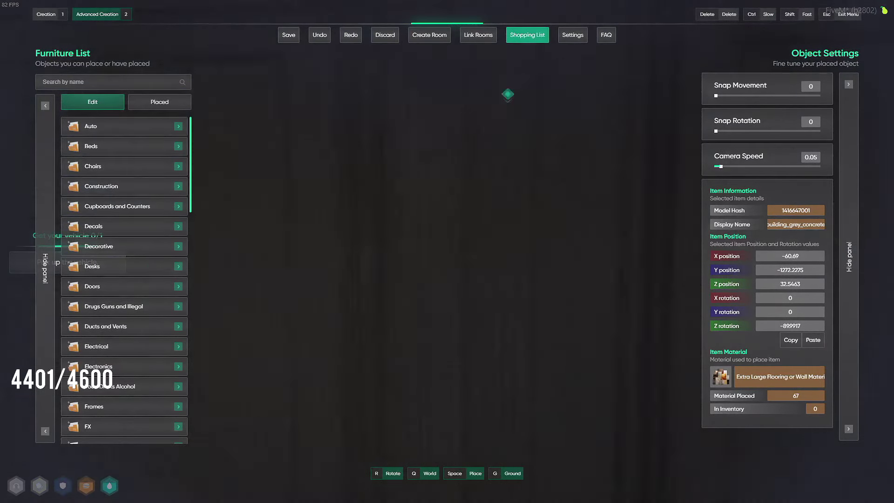
# - Fly the camera through the dark brick room, corridor and stairs to the wooden door
pyautogui.press('s')
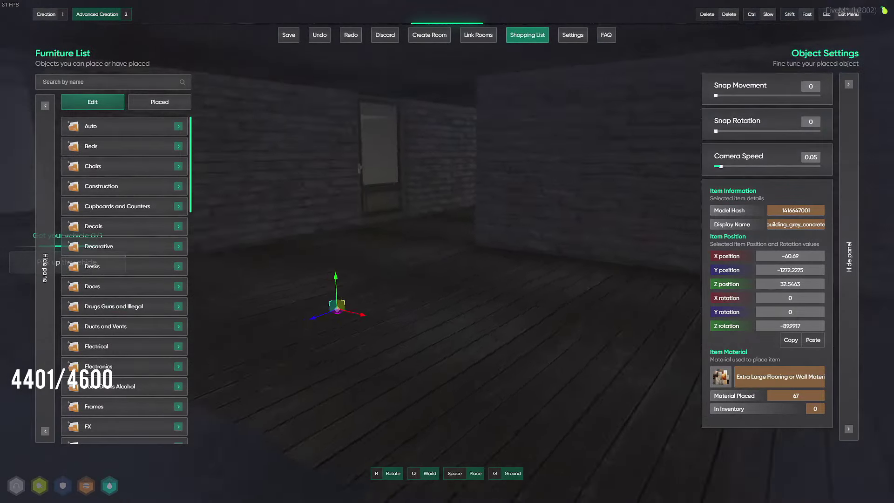
pyautogui.press('w')
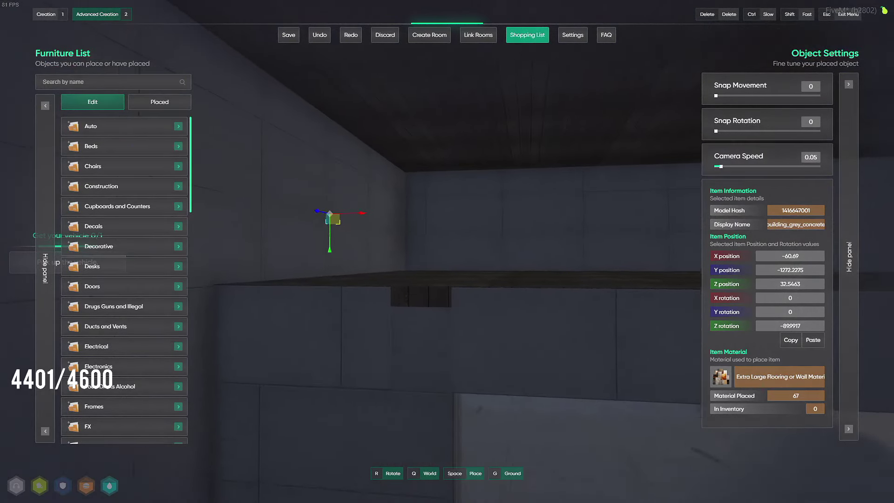
pyautogui.press('w')
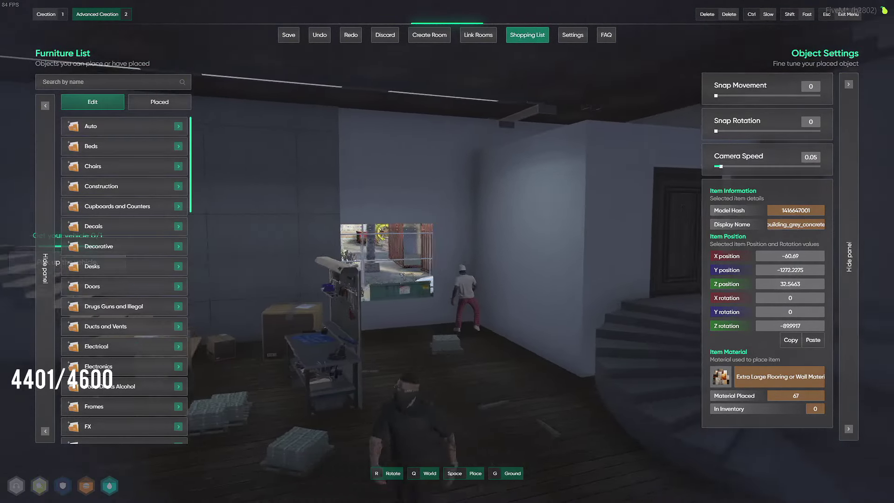
pyautogui.press('w')
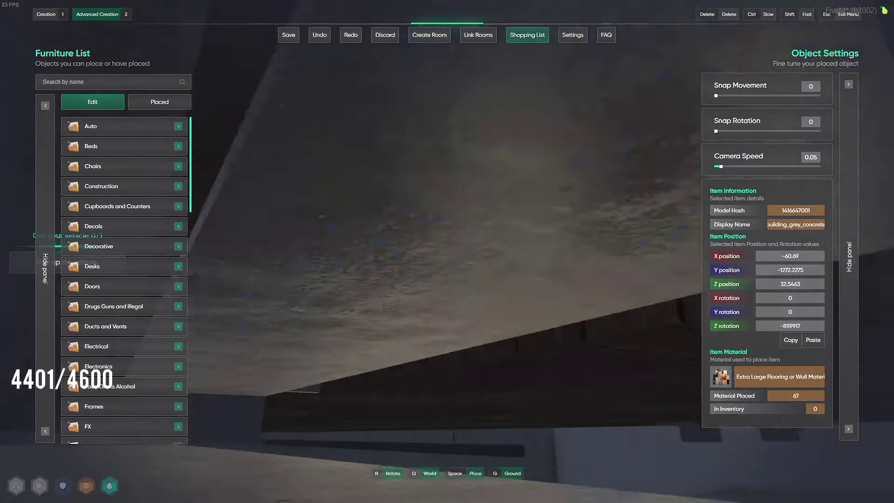
pyautogui.press('w')
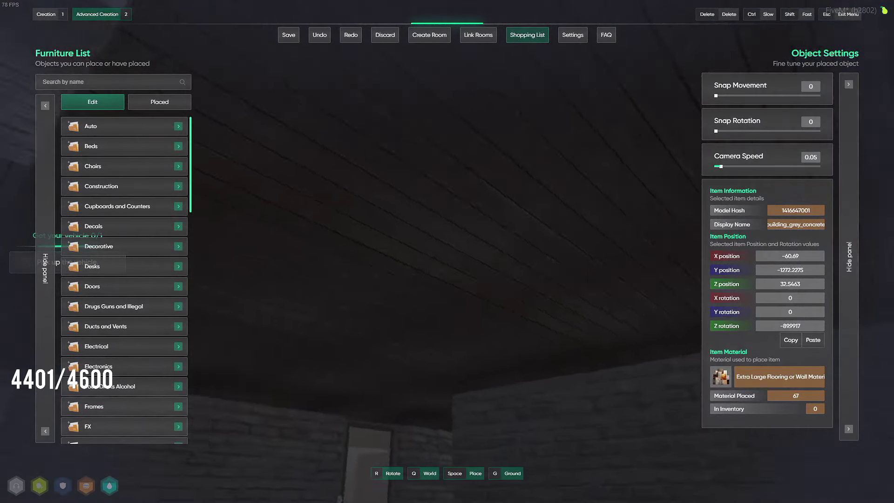
pyautogui.press('w')
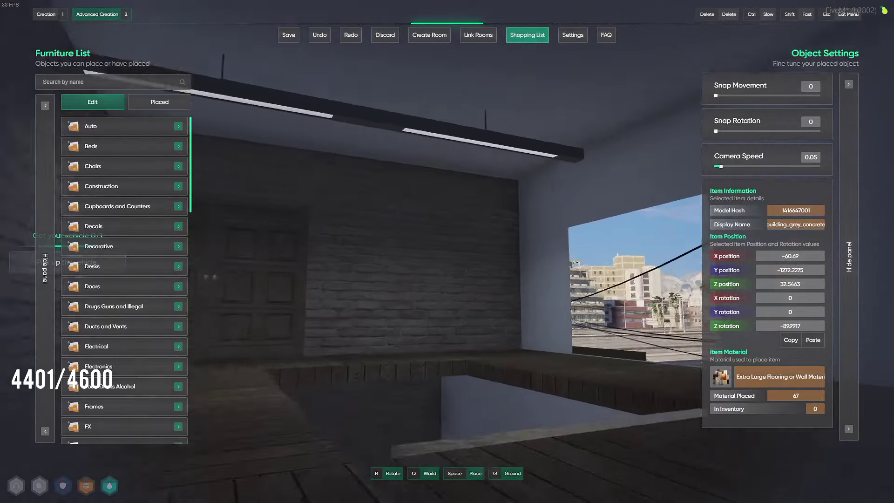
pyautogui.press('w')
# - Fly out the window and back through the rooms to the windowed room with the character
pyautogui.press('w')
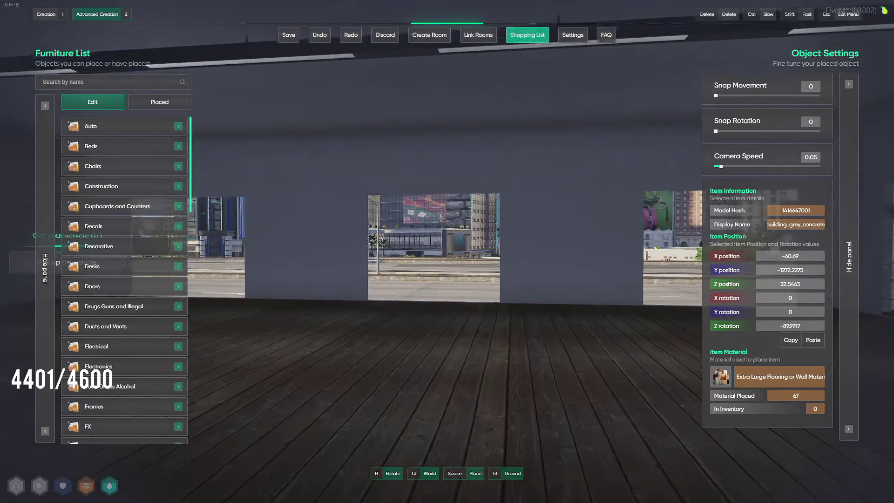
pyautogui.press('w')
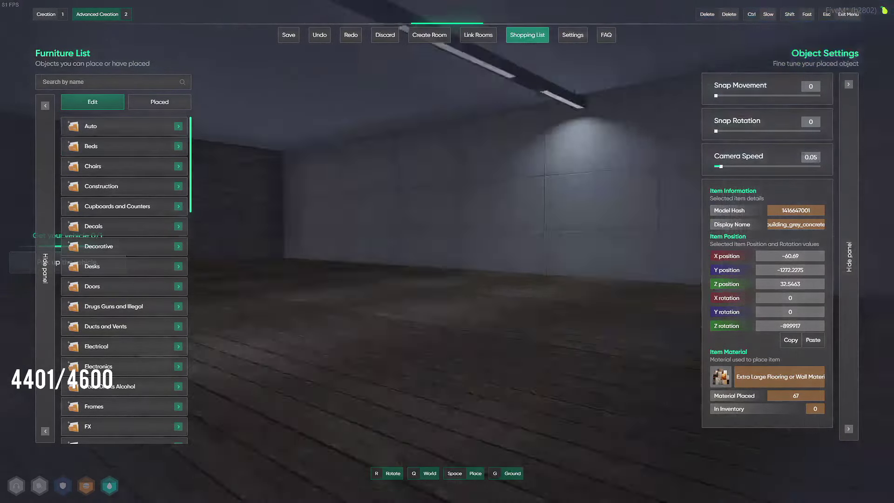
pyautogui.press('w')
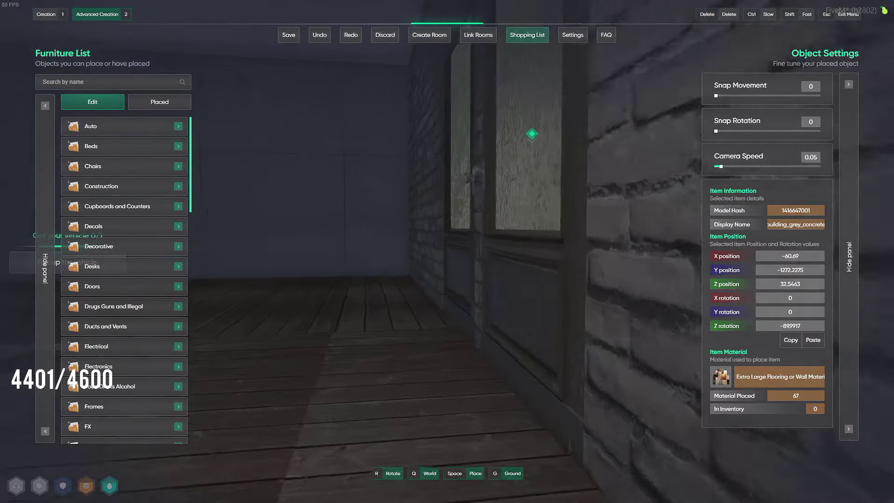
pyautogui.press('w')
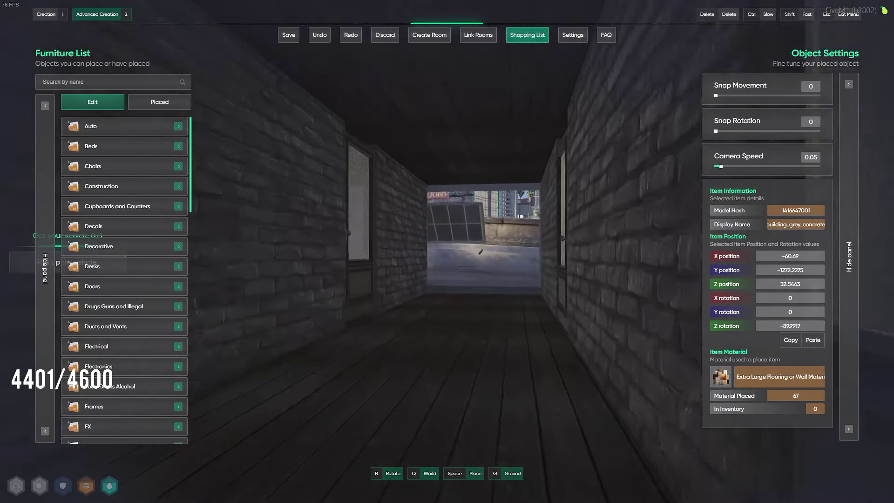
pyautogui.press('w')
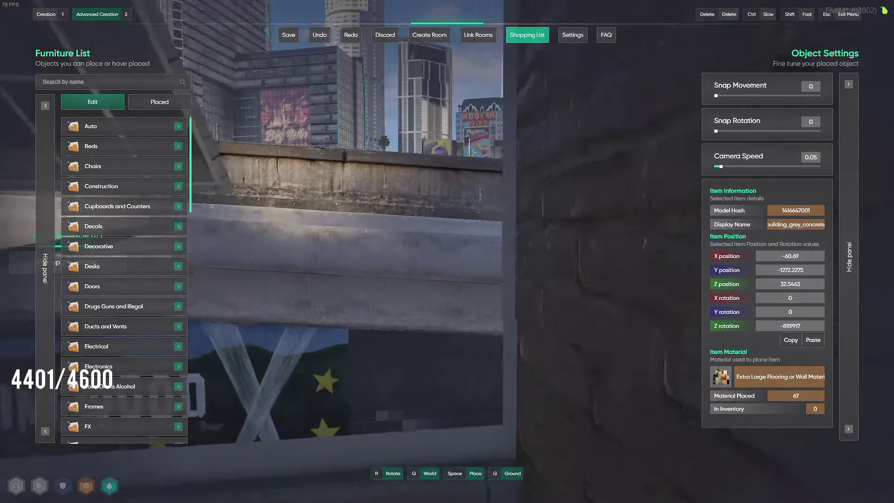
pyautogui.press('s')
pyautogui.press('w')
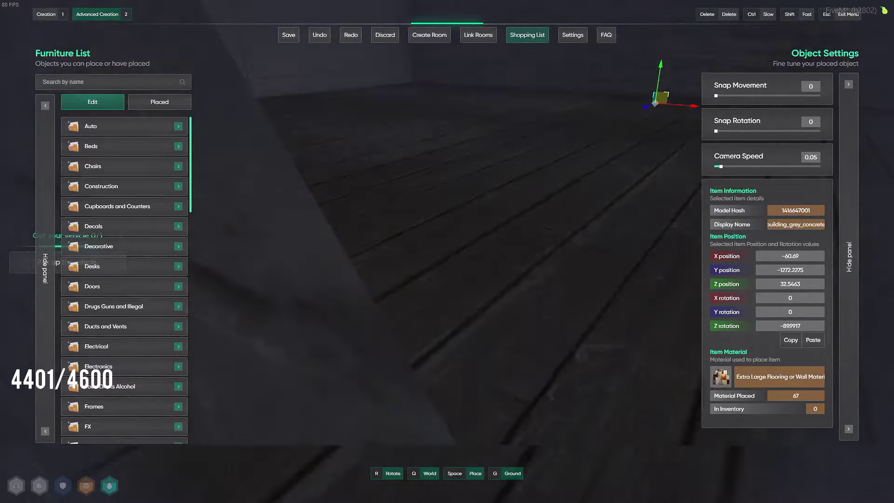
# - Exit the housing creator via Esc and Leave, then walk toward the workbench
pyautogui.press('w')
pyautogui.press('Escape')
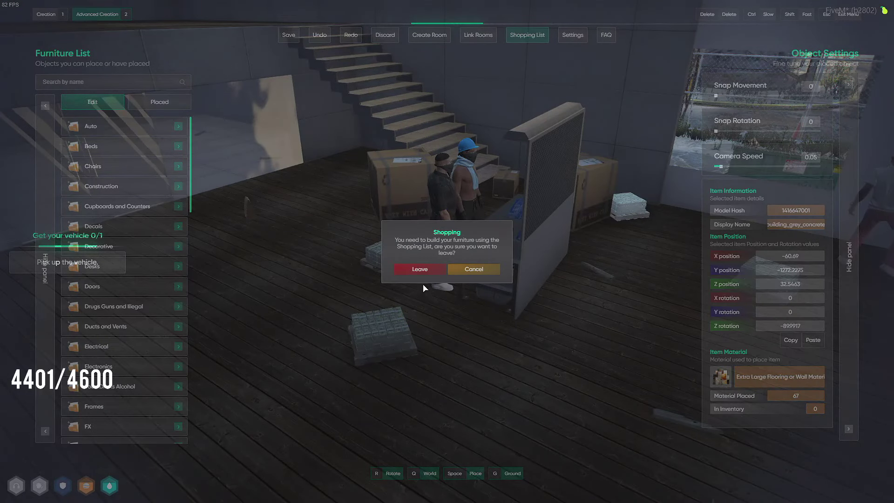
pyautogui.click(420, 270)
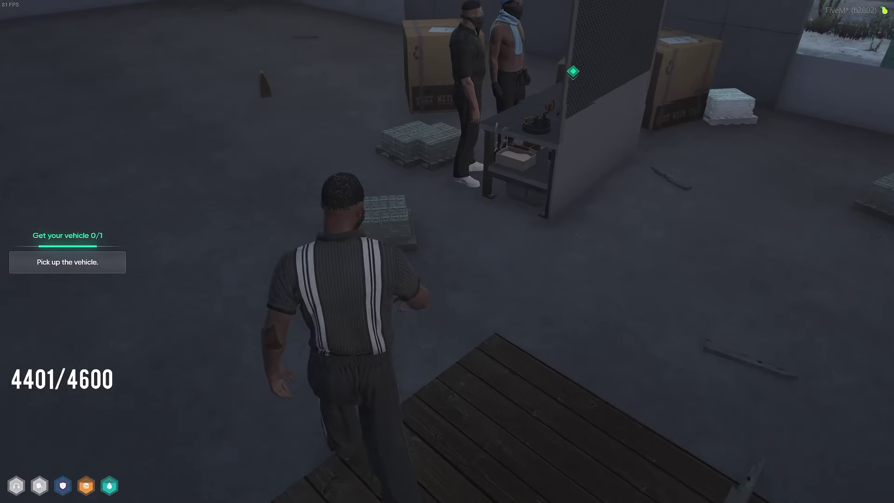
pyautogui.press('w')
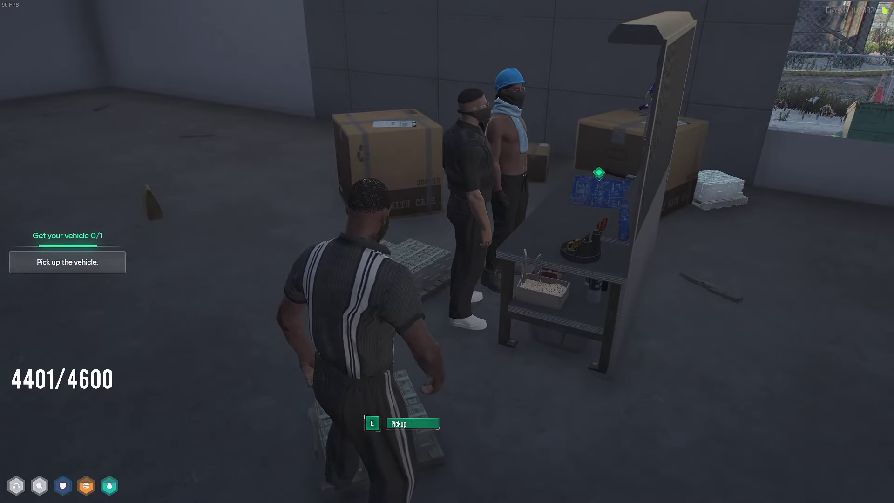
# - Interact with the workbench, then reopen the housing creator after joining the group
pyautogui.press('e')
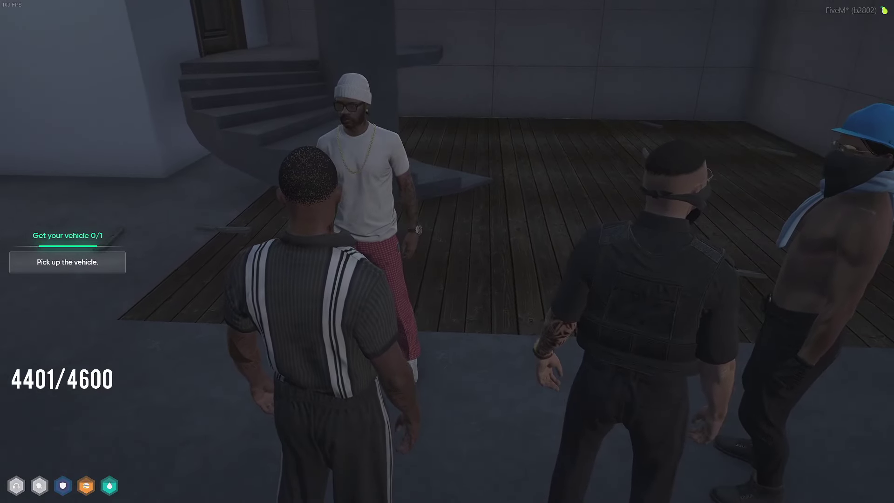
pyautogui.press('e')
pyautogui.press('w')
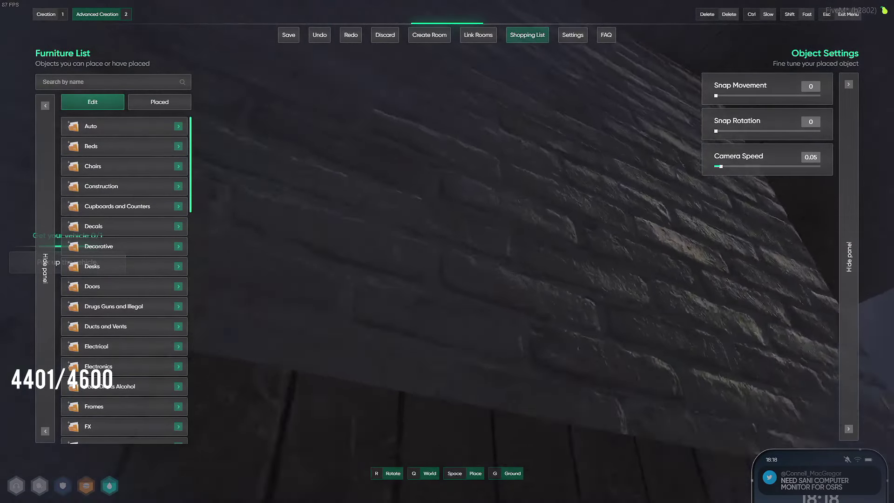
pyautogui.press('w')
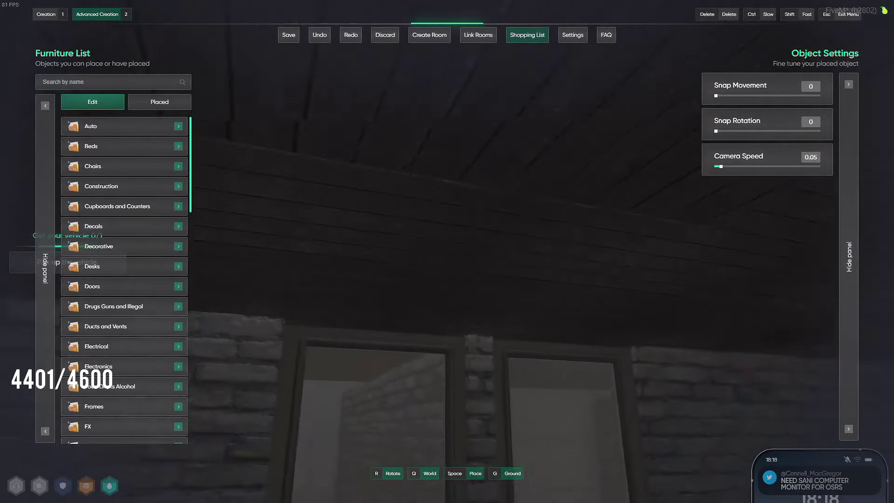
pyautogui.press('w')
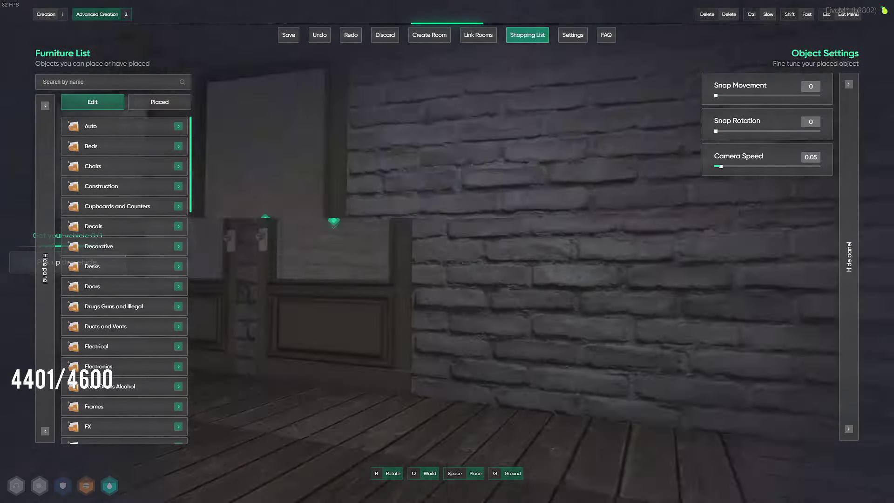
pyautogui.press('w')
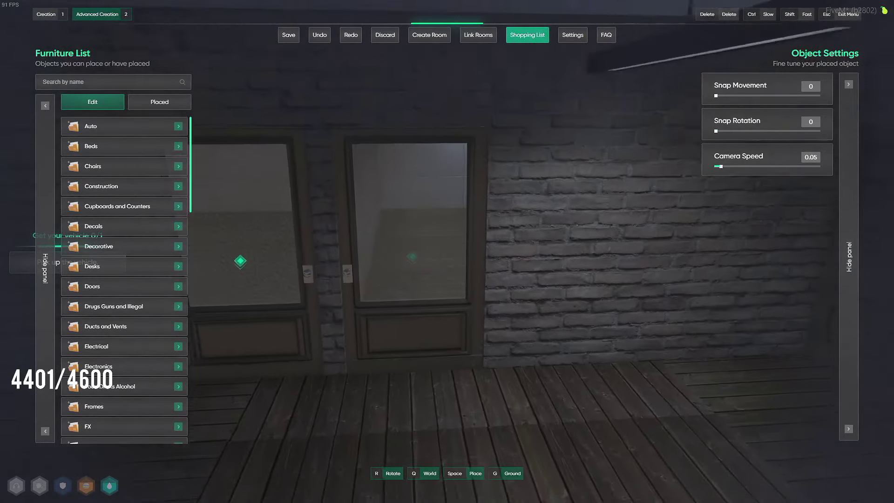
pyautogui.press('w')
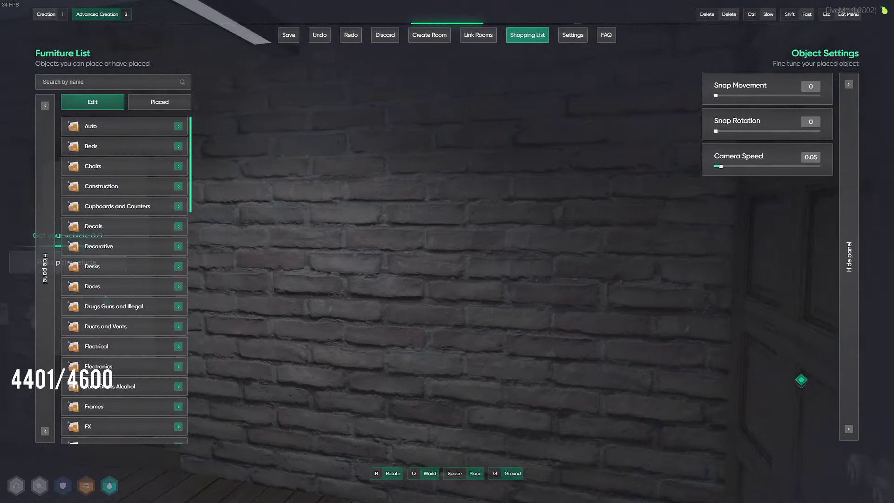
pyautogui.press('w')
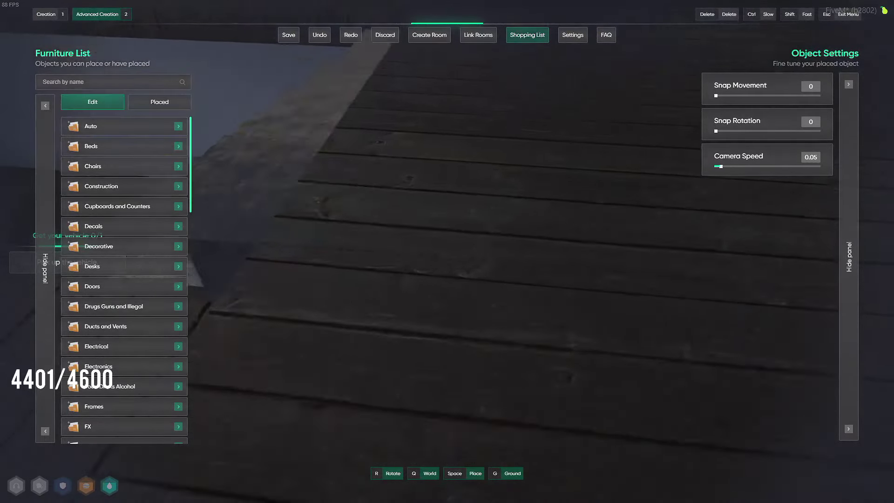
pyautogui.press('w')
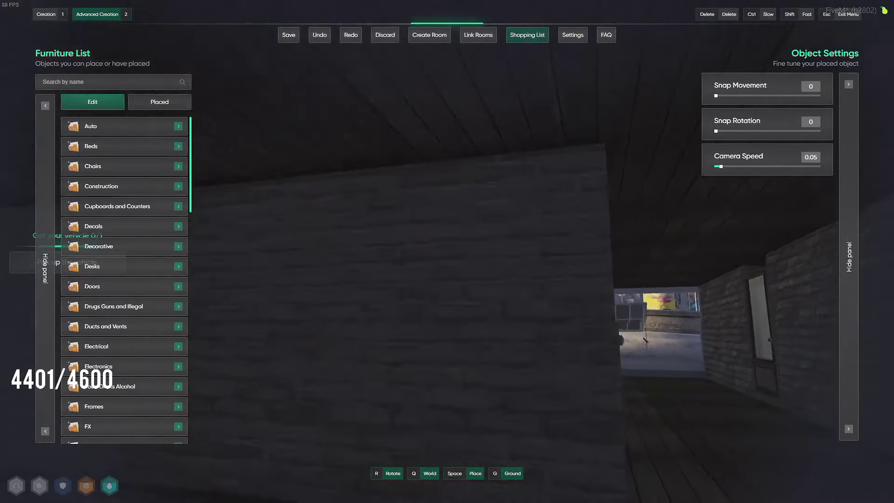
pyautogui.press('w')
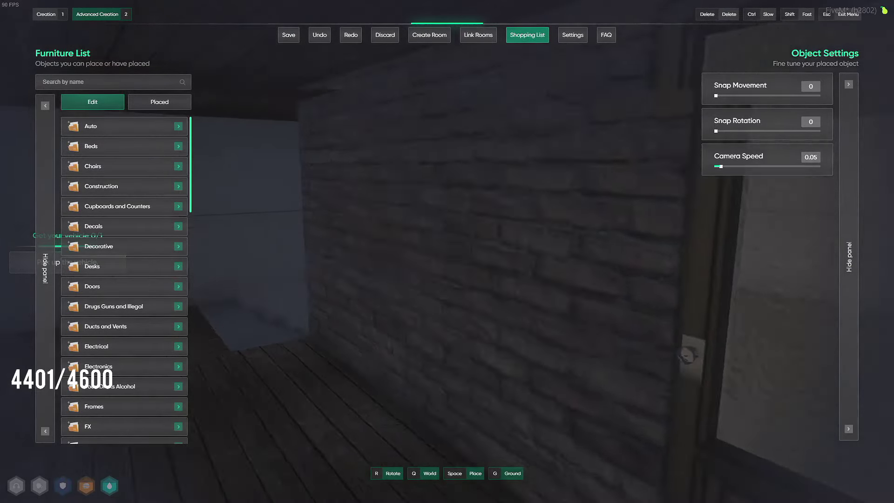
pyautogui.press('w')
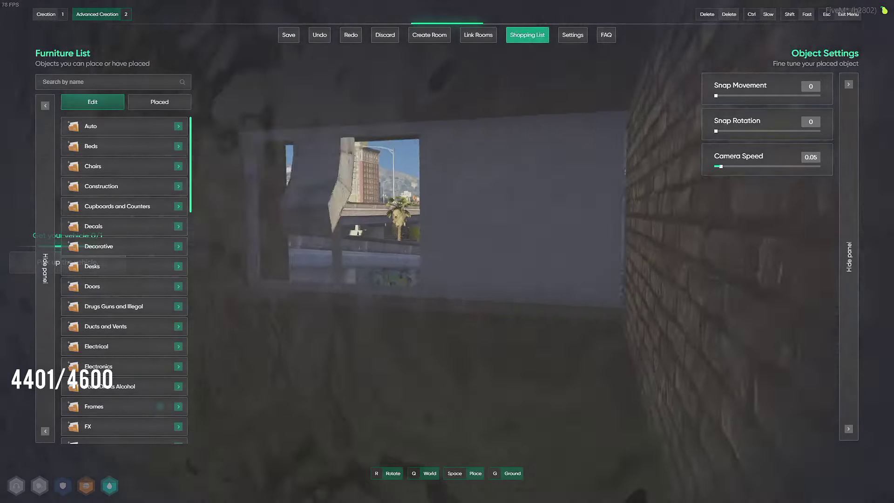
pyautogui.press('w')
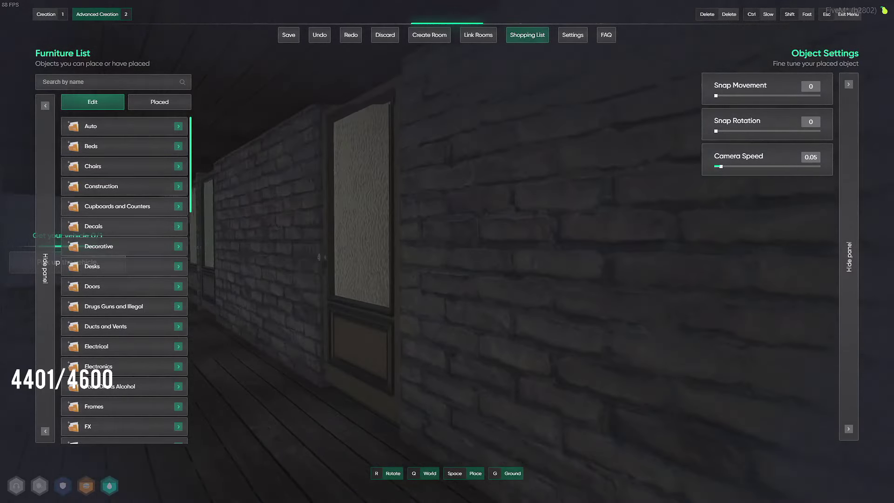
pyautogui.press('w')
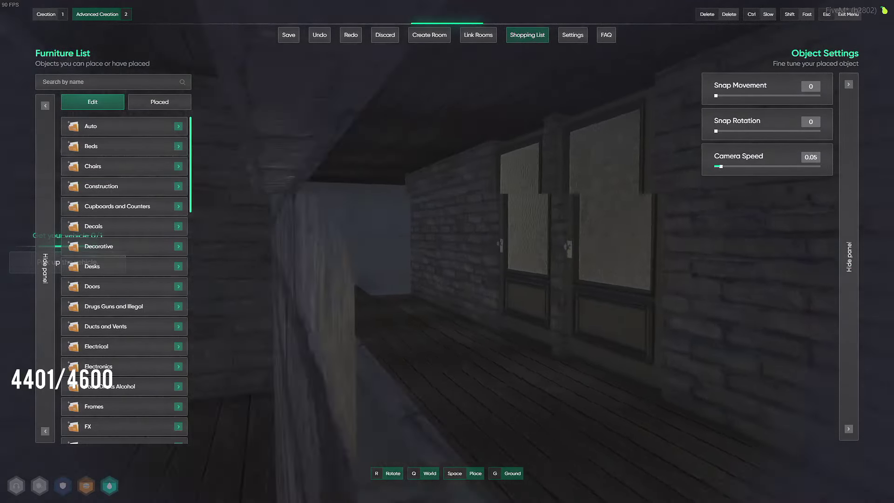
pyautogui.press('w')
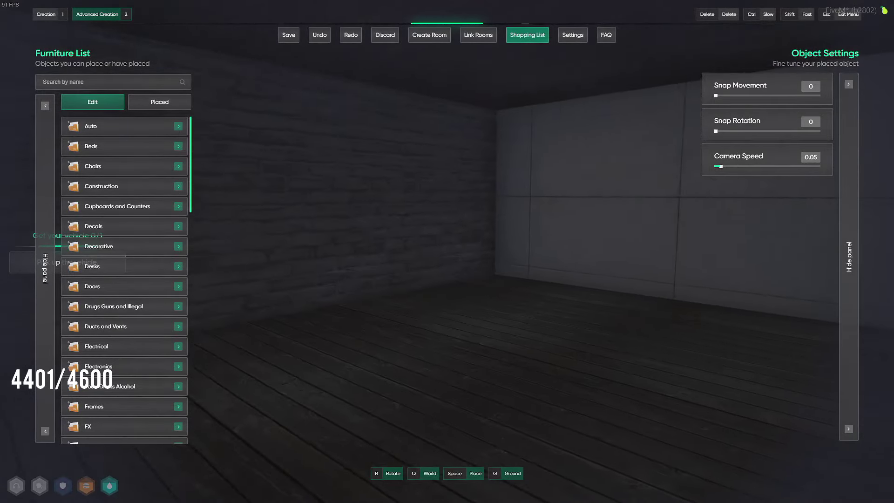
pyautogui.press('w')
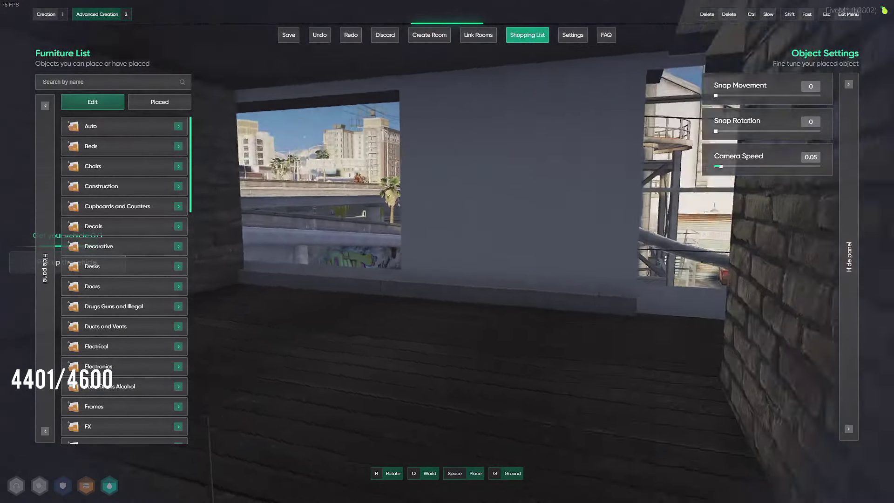
pyautogui.press('w')
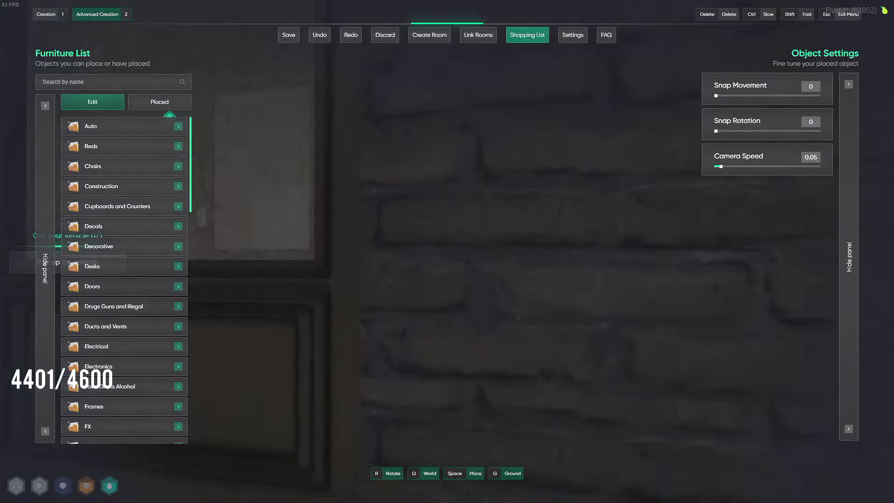
pyautogui.press('w')
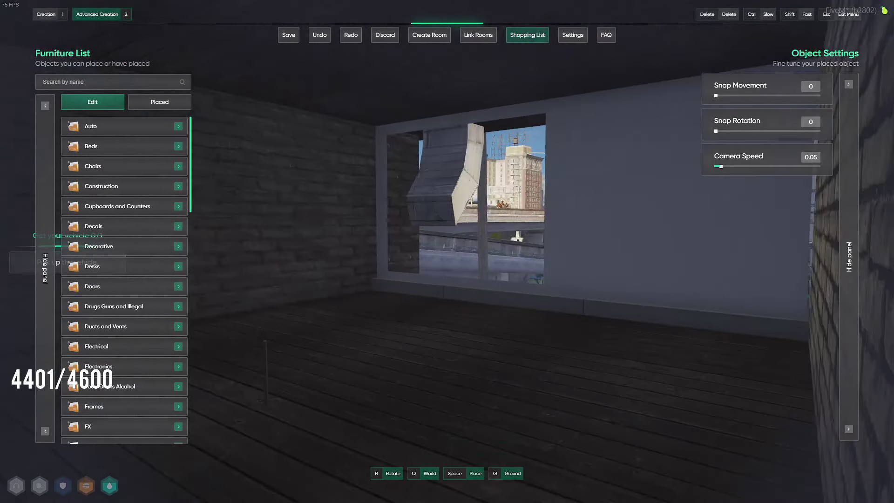
pyautogui.press('w')
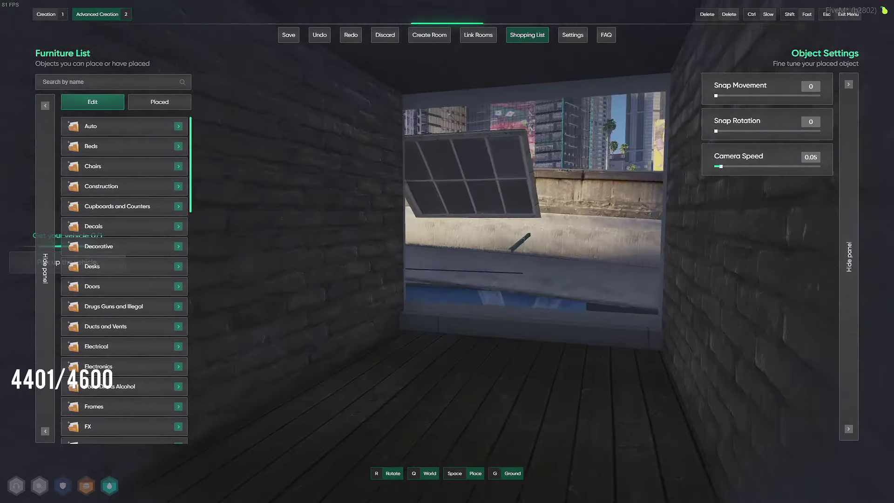
pyautogui.press('w')
pyautogui.press('w')
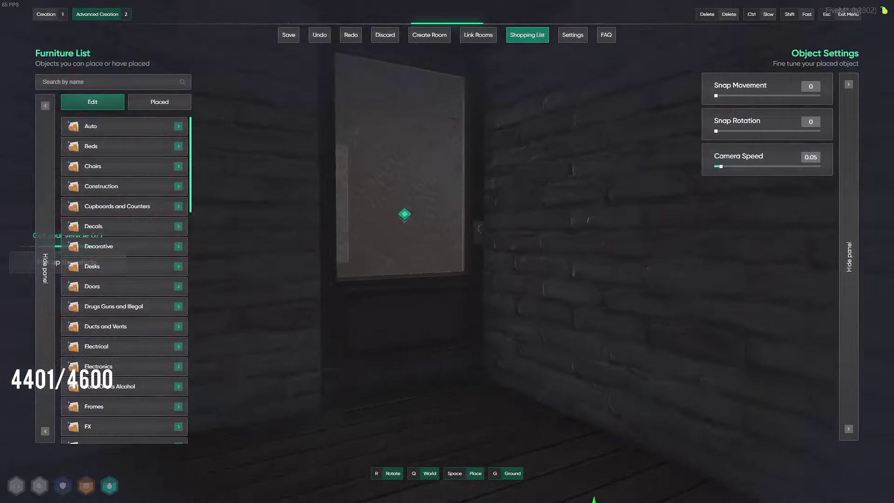
pyautogui.press('w')
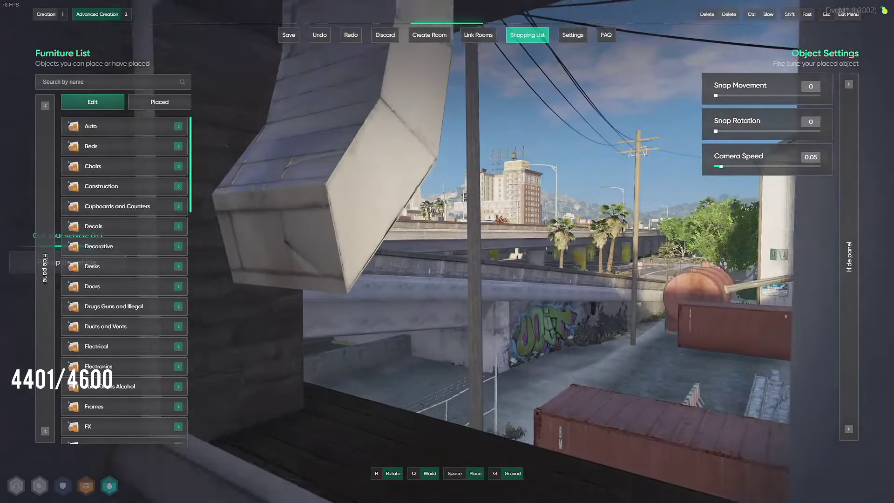
pyautogui.press('w')
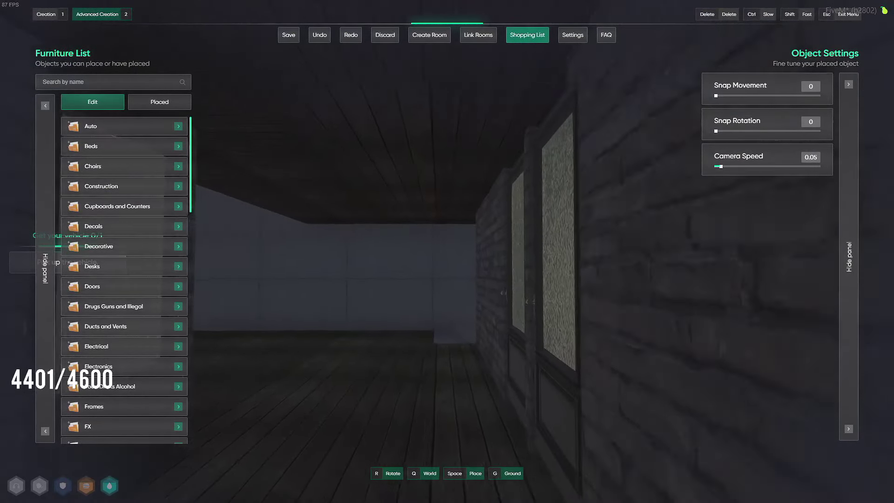
pyautogui.press('w')
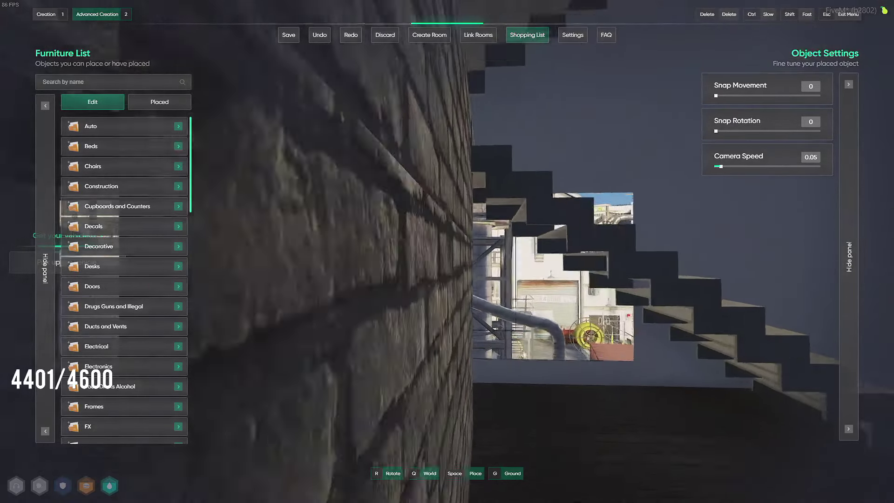
pyautogui.press('w')
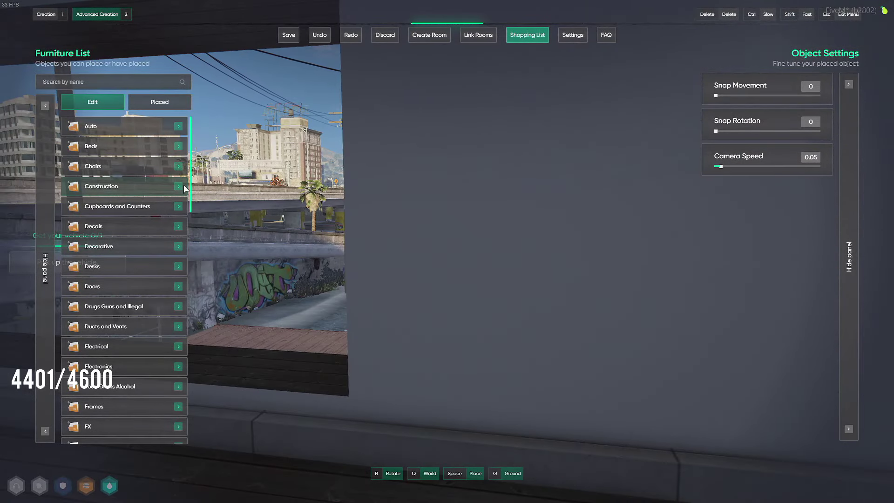
pyautogui.press('w')
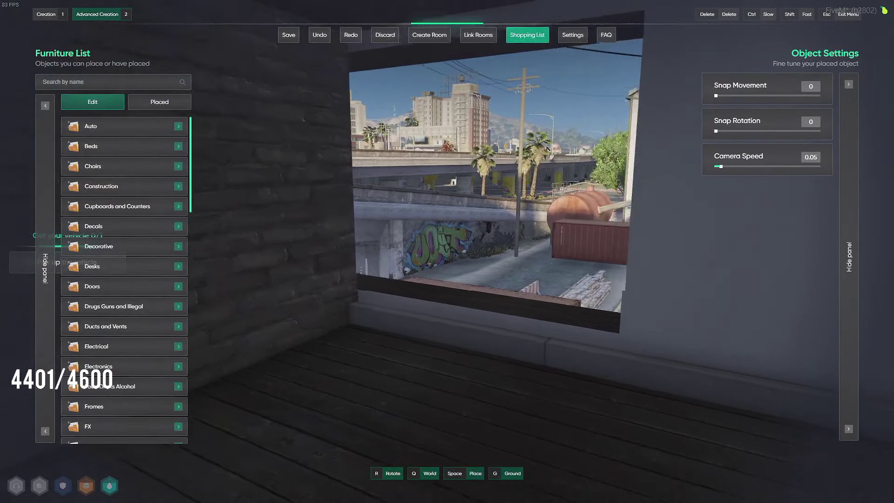
pyautogui.press('w')
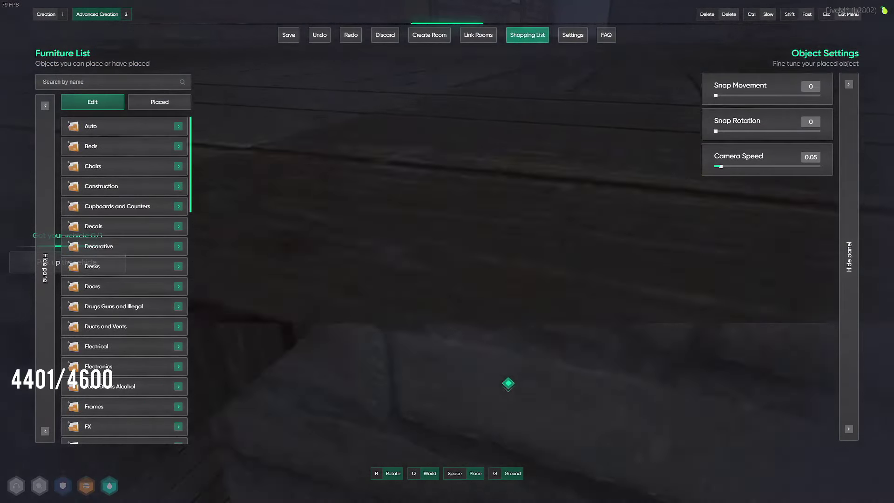
pyautogui.press('w')
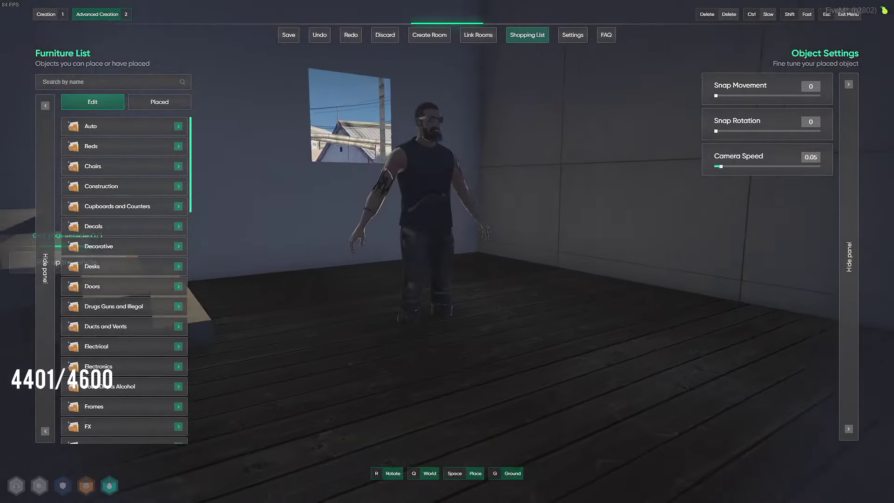
# - Fly past the stairs and down the windowed brick corridor, then bring up the exit prompt
pyautogui.press('w')
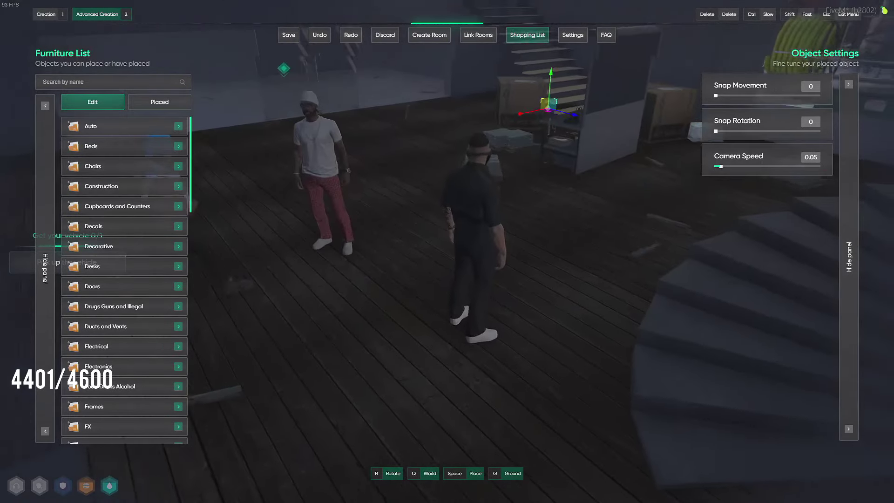
pyautogui.press('w')
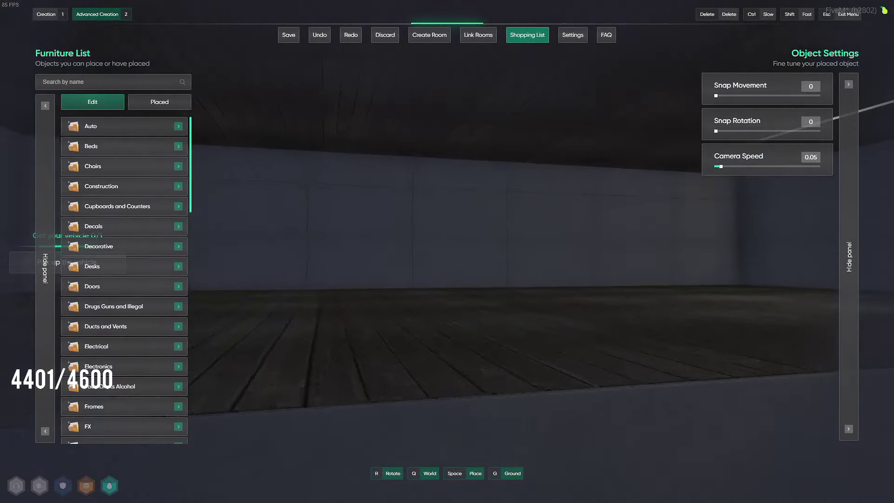
pyautogui.press('w')
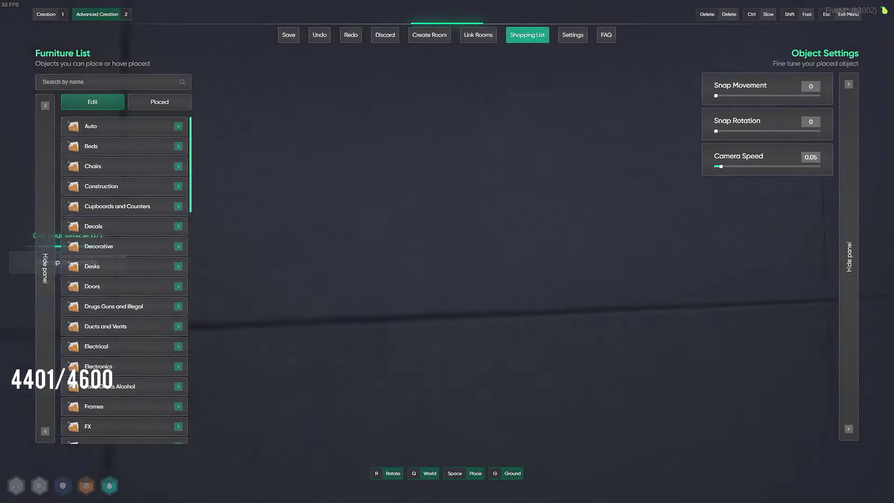
pyautogui.press('w')
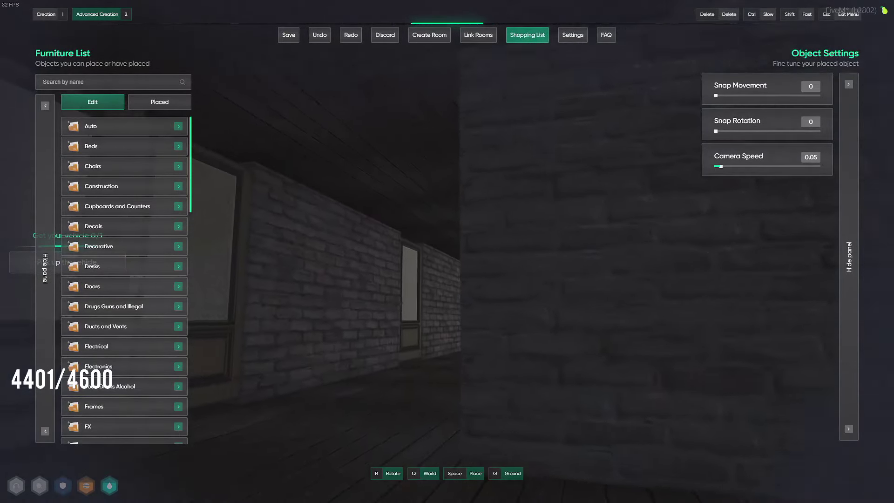
pyautogui.press('w')
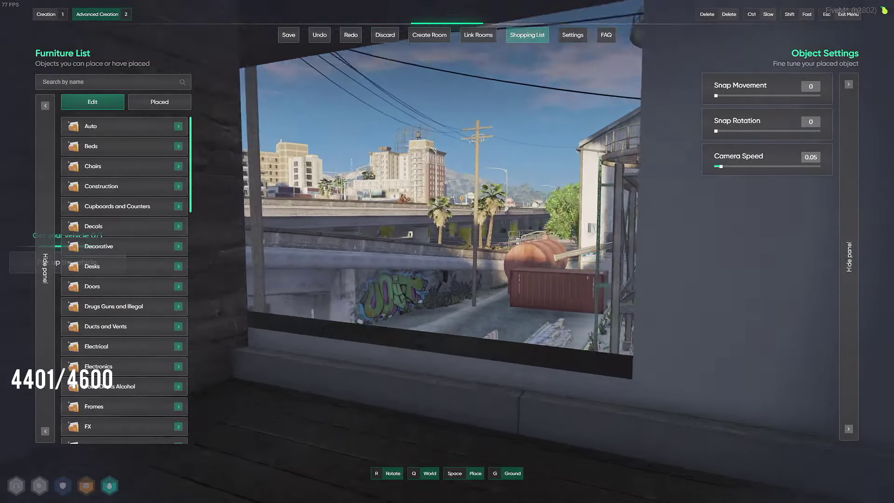
pyautogui.press('w')
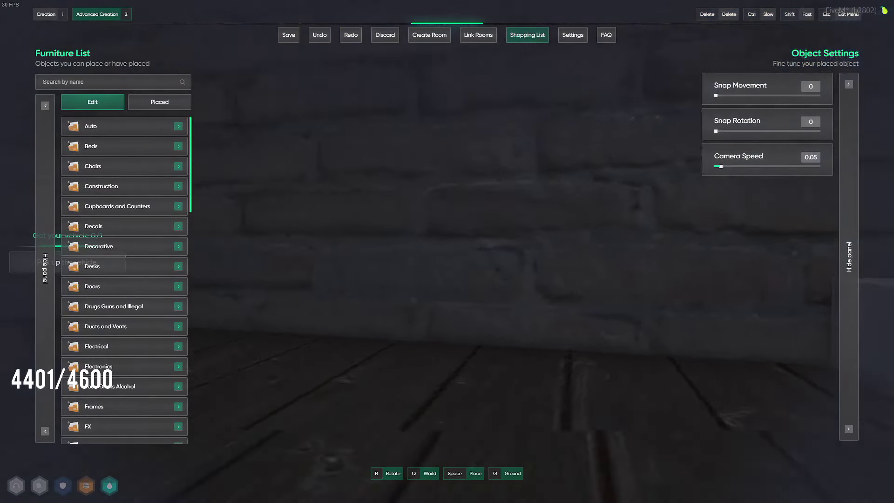
pyautogui.press('Escape')
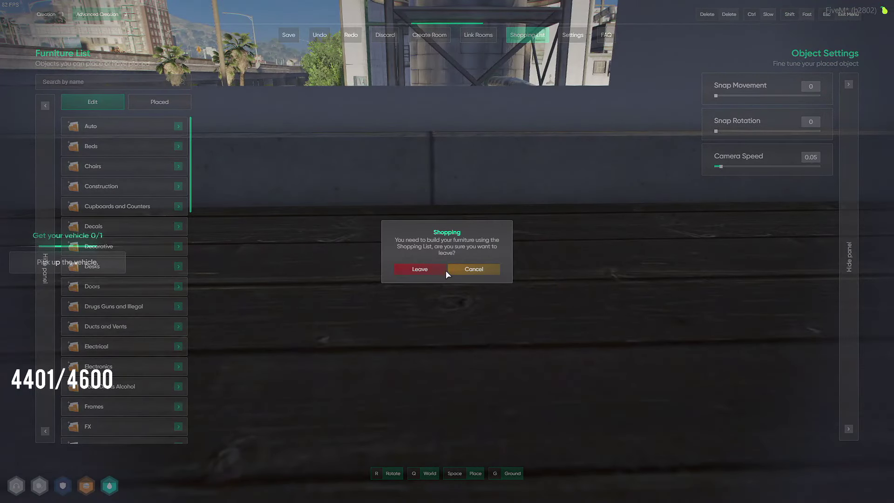
# - Confirm leaving the furniture editor to return to third-person view near the spiral stairs
pyautogui.click(420, 269)
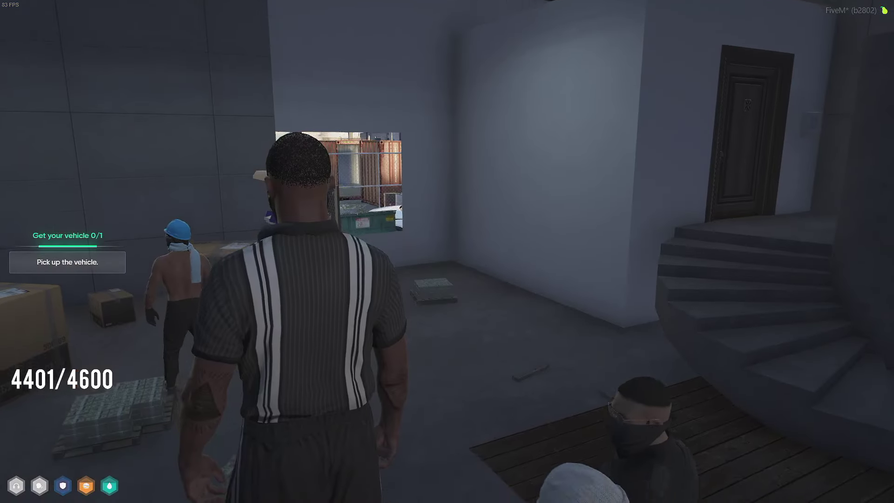